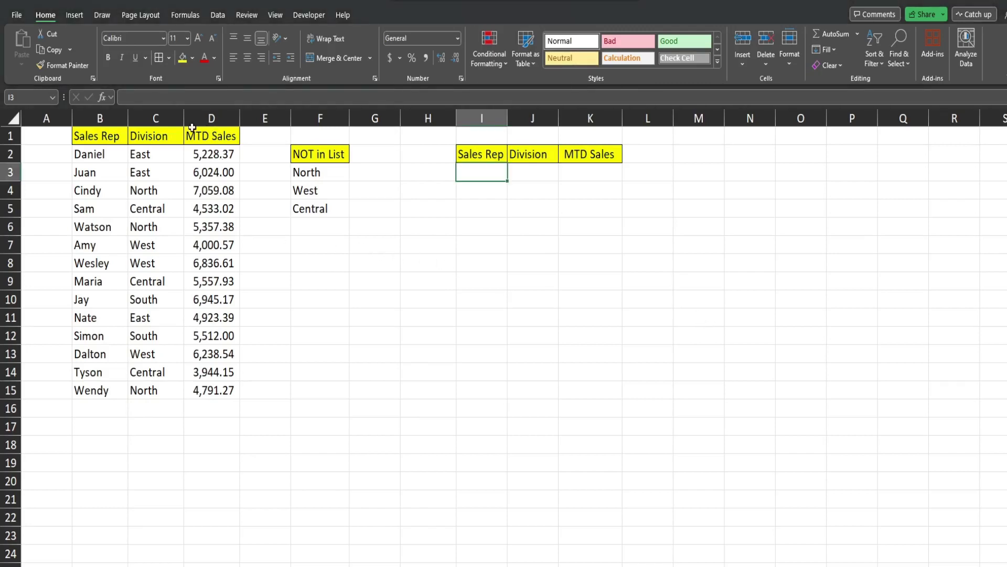
Step: Point out the Sales Rep, Division and MTD Sales columns, the I3:K13 output area and the North/West/Central exclusion list
left_click(214, 118)
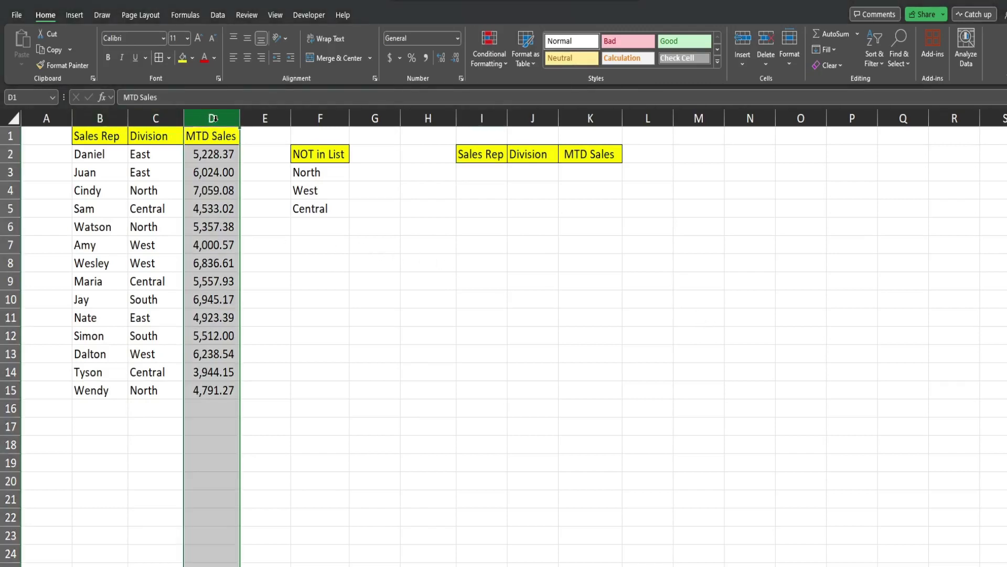
left_click(104, 118)
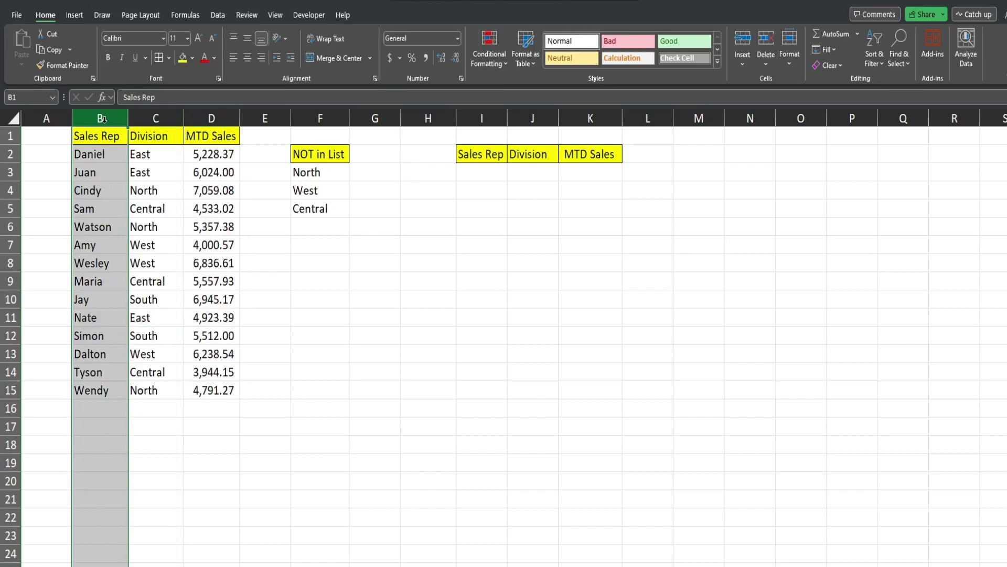
left_click(155, 117)
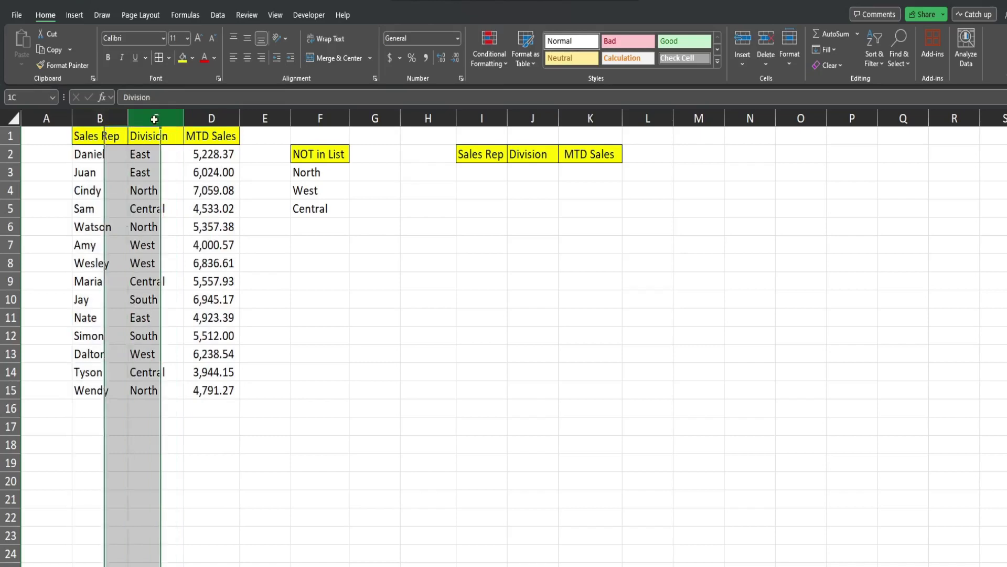
left_click_drag(150, 171, 156, 372)
left_click(443, 299)
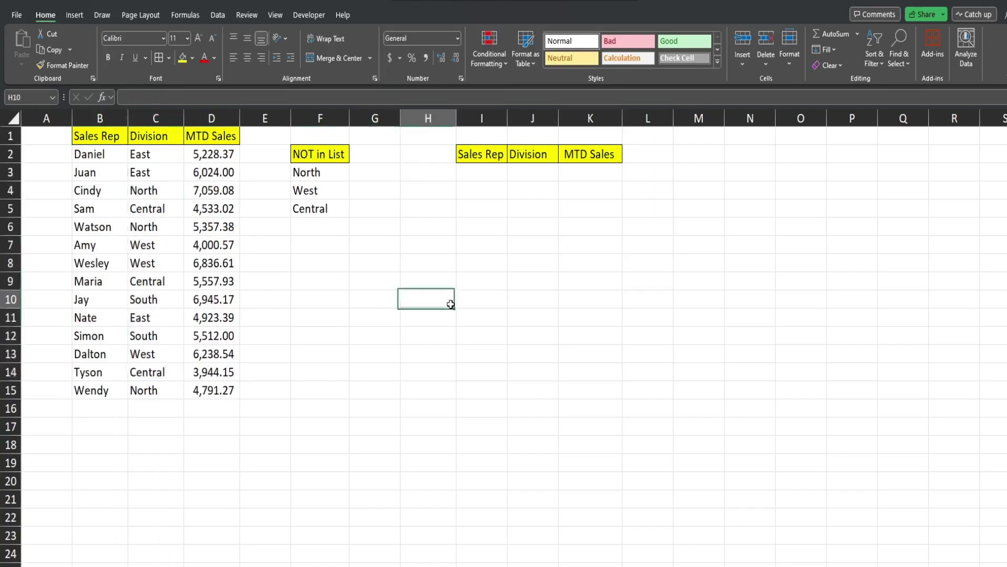
left_click(480, 175)
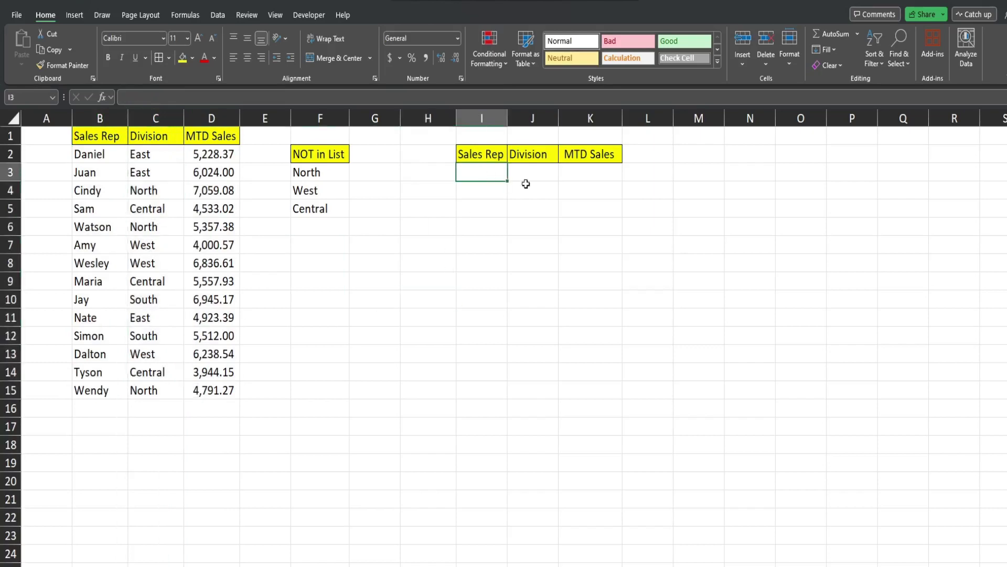
mouse_move(474, 173)
left_mouse_down()
mouse_move(609, 232)
mouse_move(601, 352)
left_mouse_up()
left_click(482, 171)
left_click(149, 118)
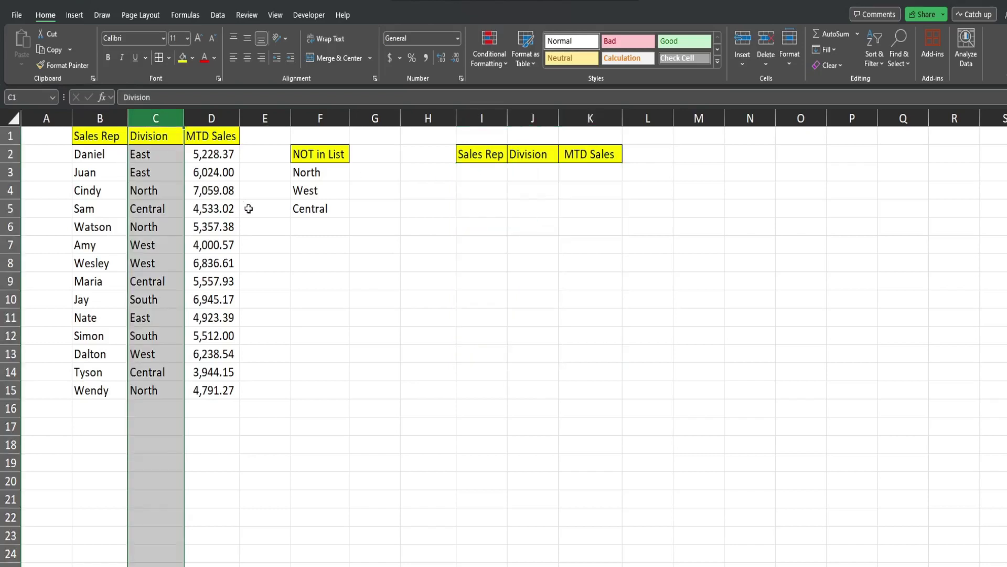
left_click_drag(317, 174, 323, 211)
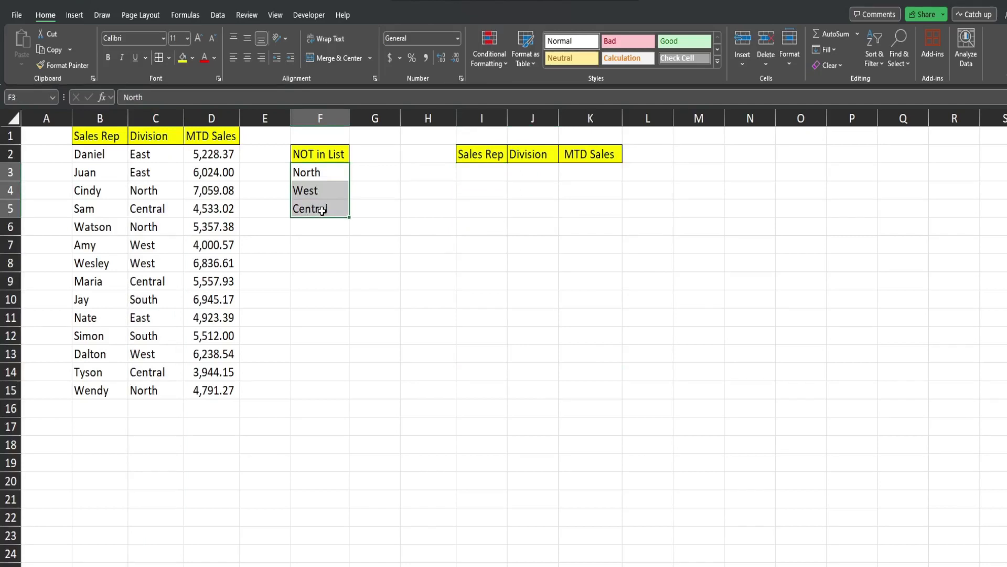
Step: Start =FILTER(B2:D15, in I3 with the sales table as the array
left_click(493, 173)
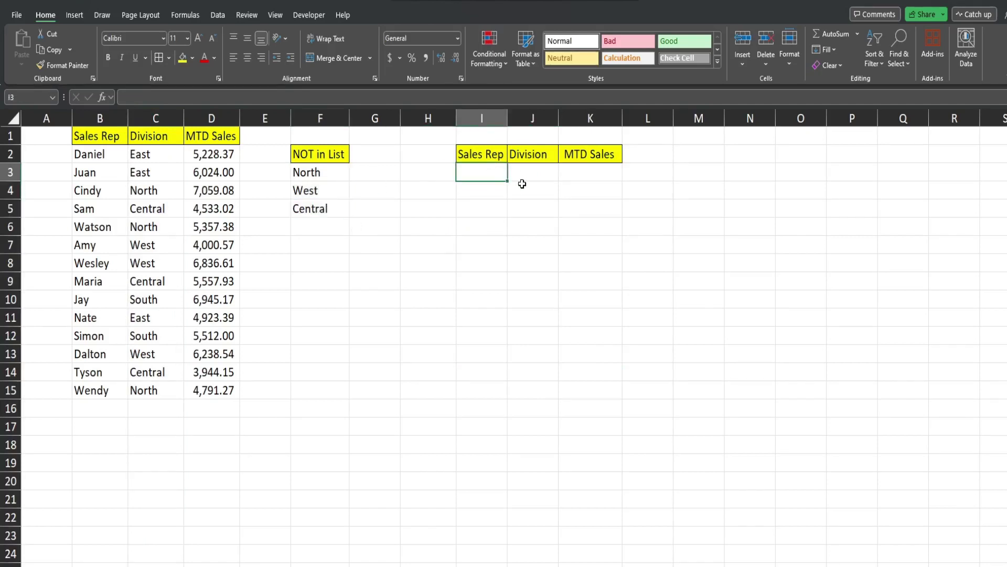
type("=Filter")
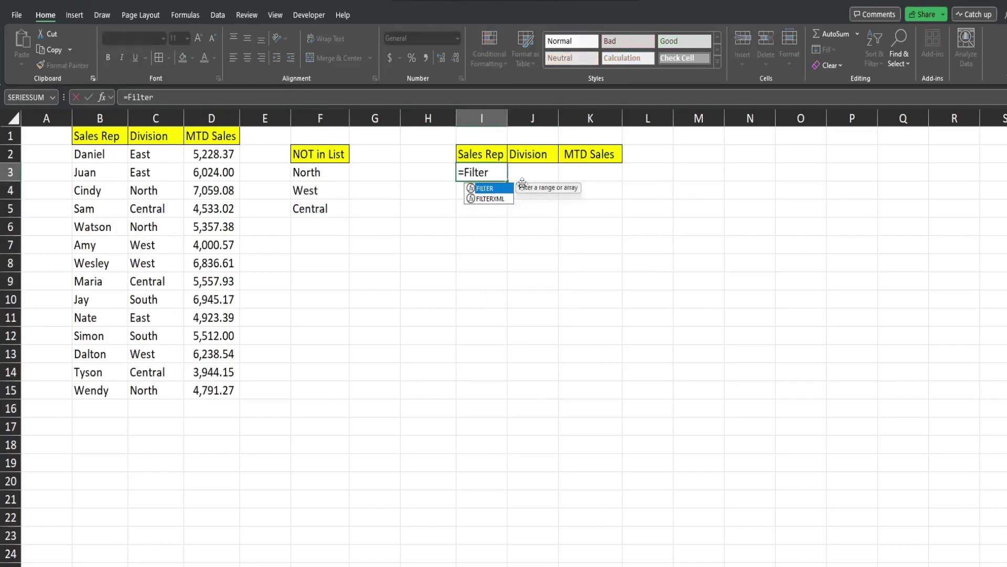
key("Tab")
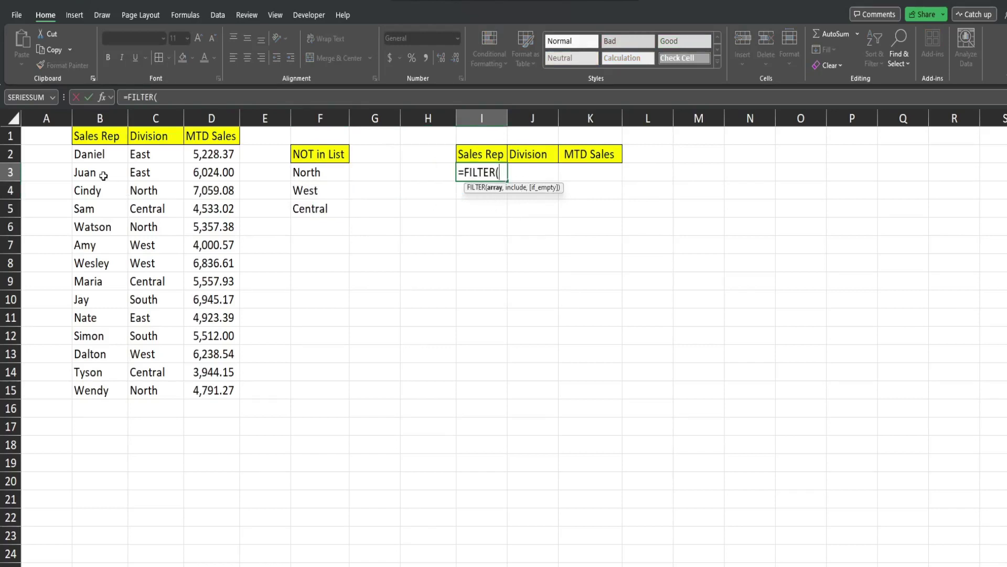
left_click_drag(95, 153, 202, 391)
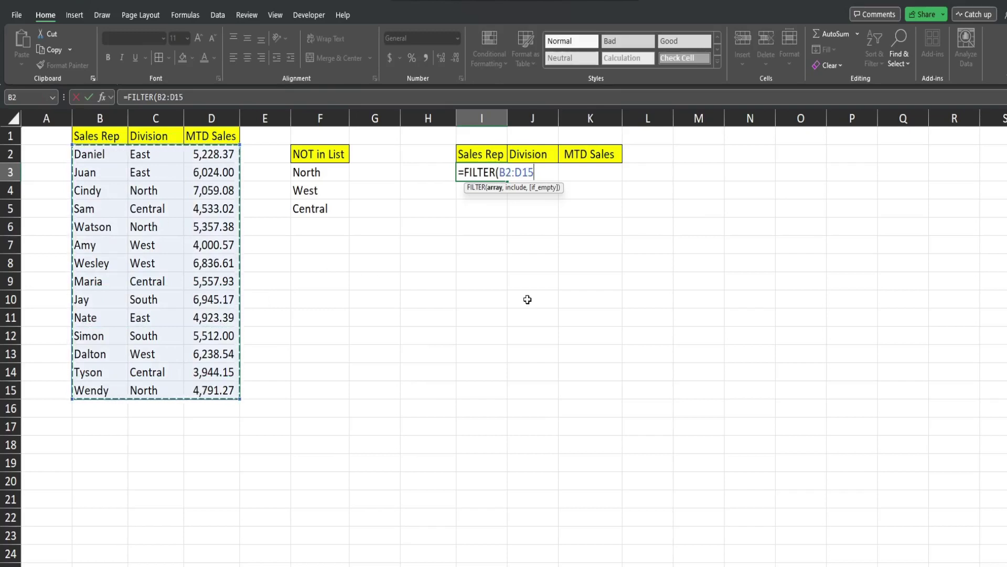
type(",")
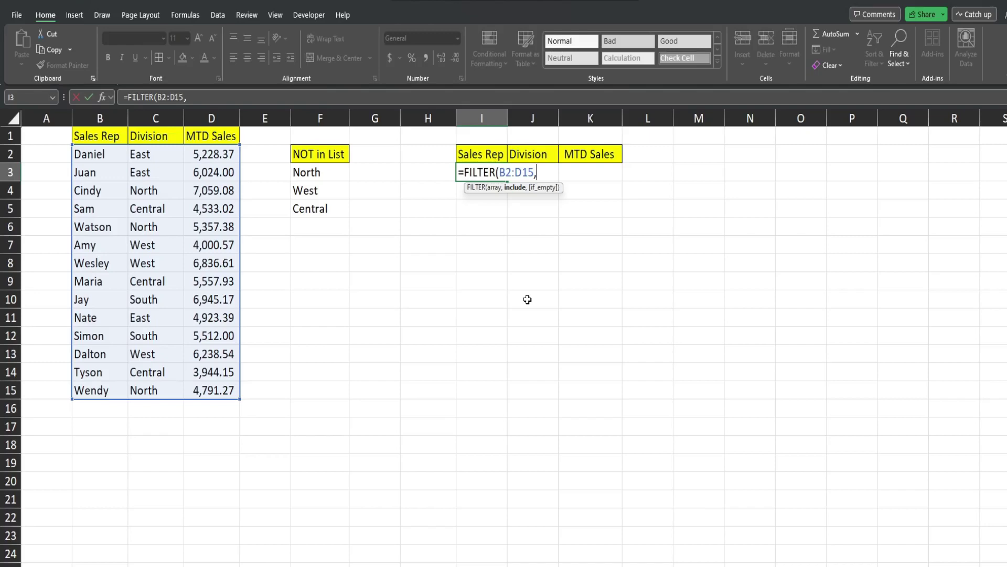
Step: Finish the include argument as ISNUMBER(MATCH(C2:C15,F3:F5,0))=FALSE and commit, spilling five East/South reps
type("Isnu")
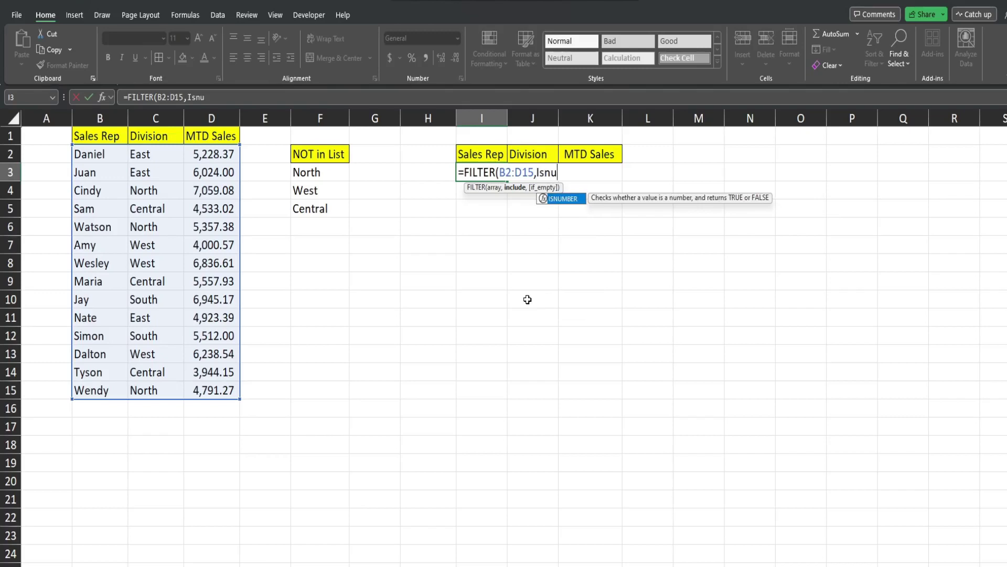
key("Tab")
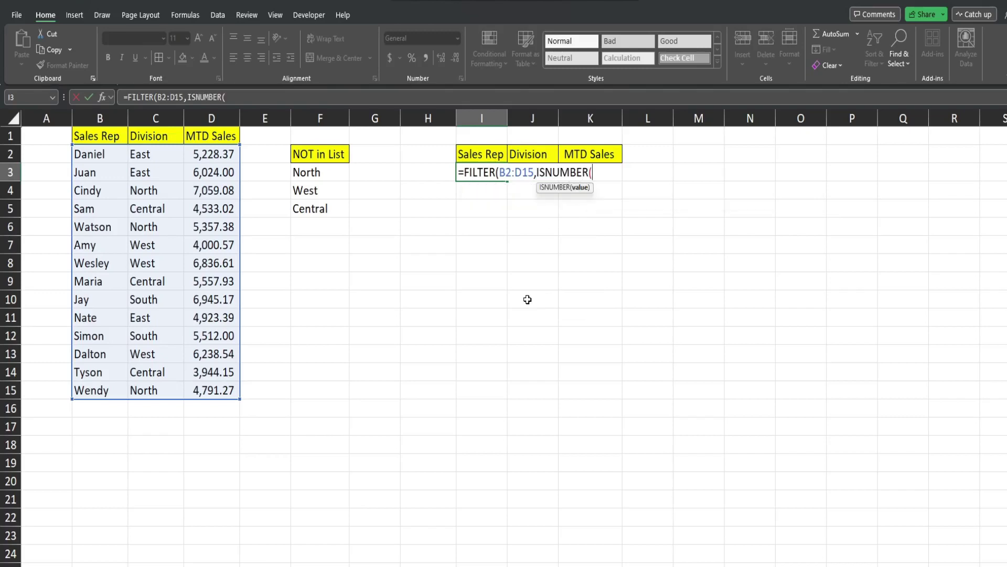
type("ma")
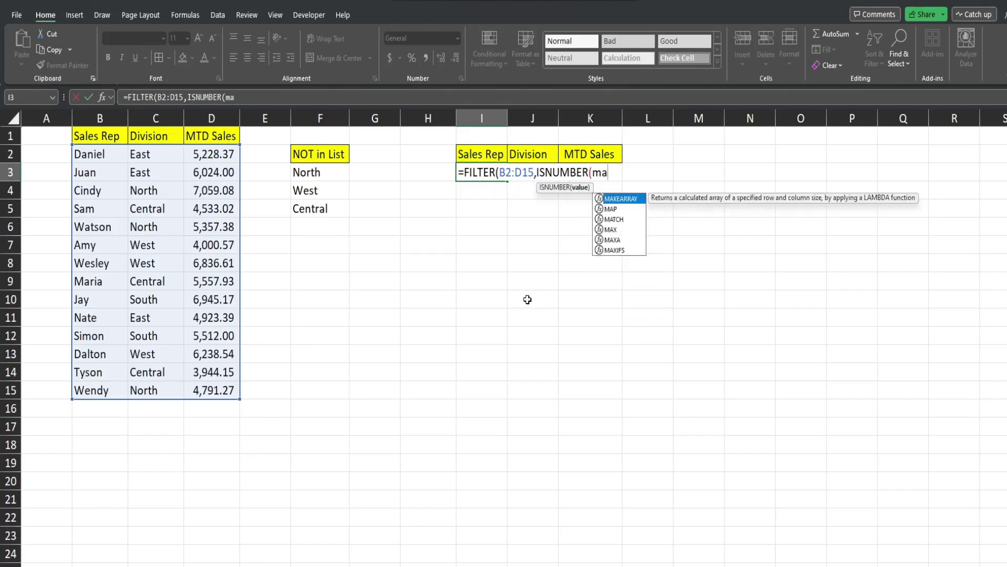
type("tch")
key("Tab")
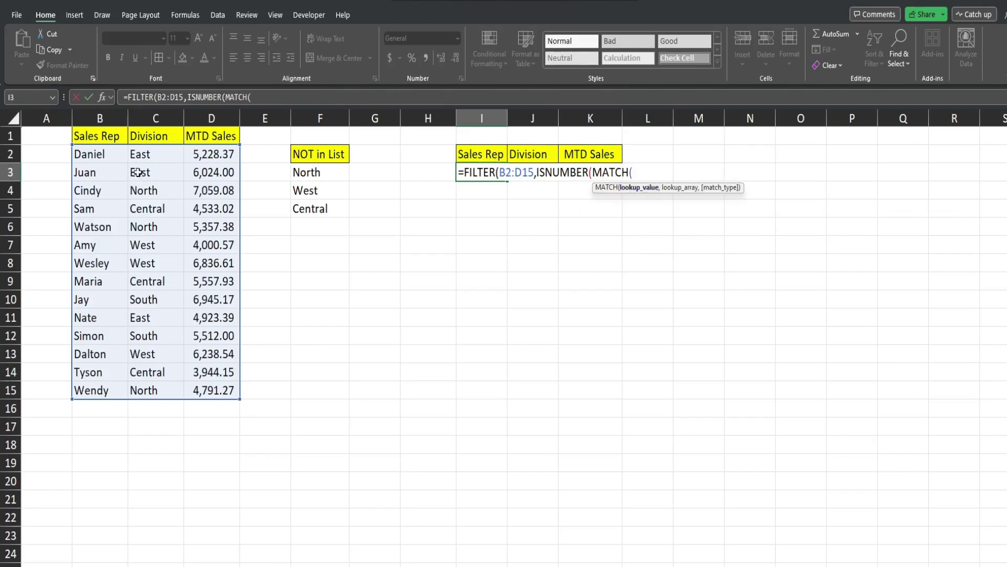
left_click_drag(140, 153, 151, 390)
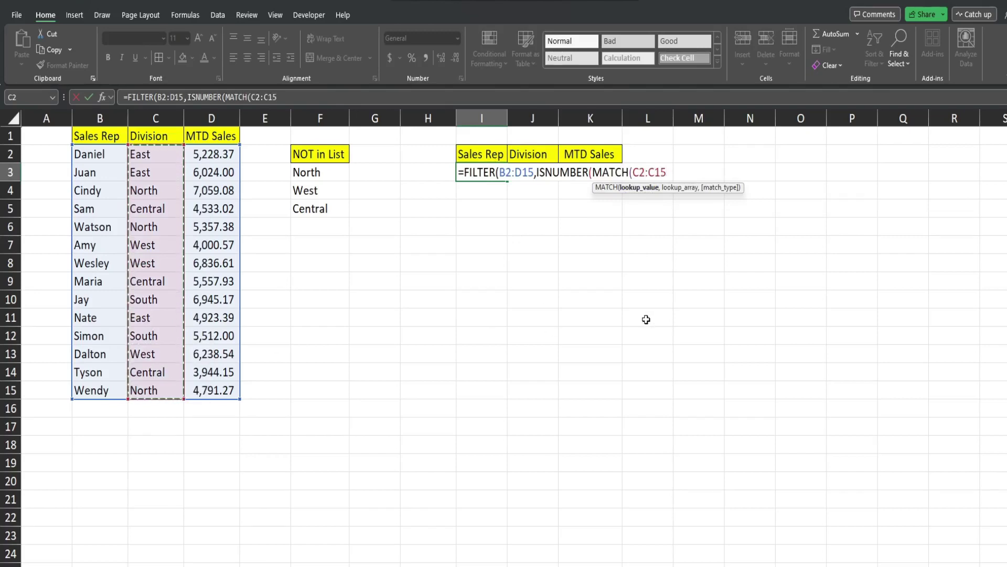
type(",")
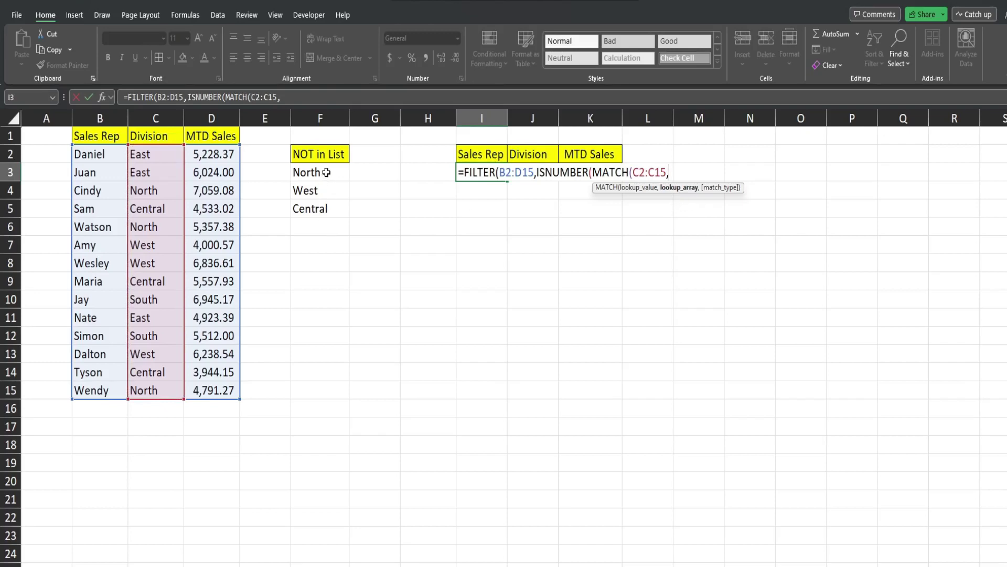
left_click_drag(324, 171, 326, 209)
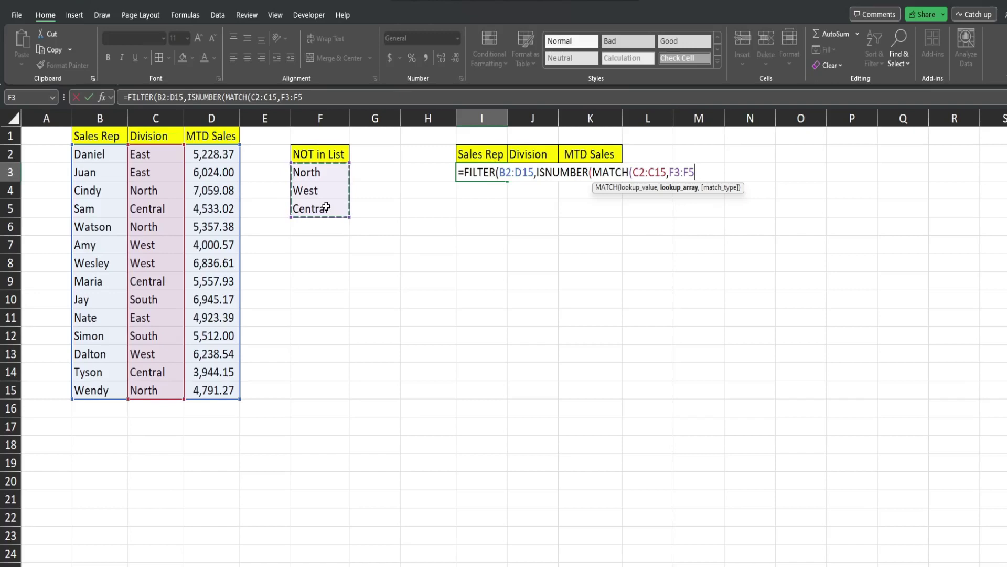
type(",")
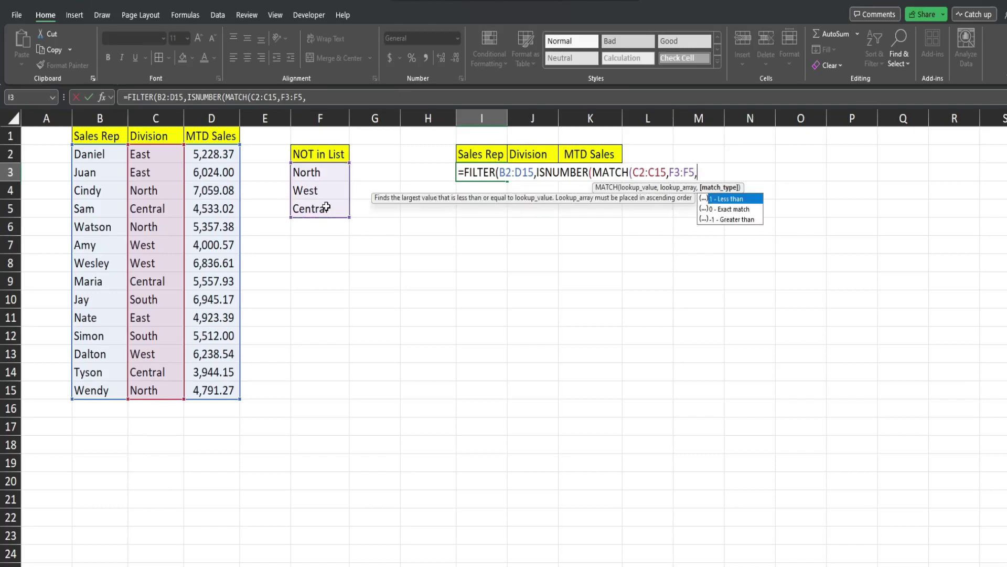
type("0)")
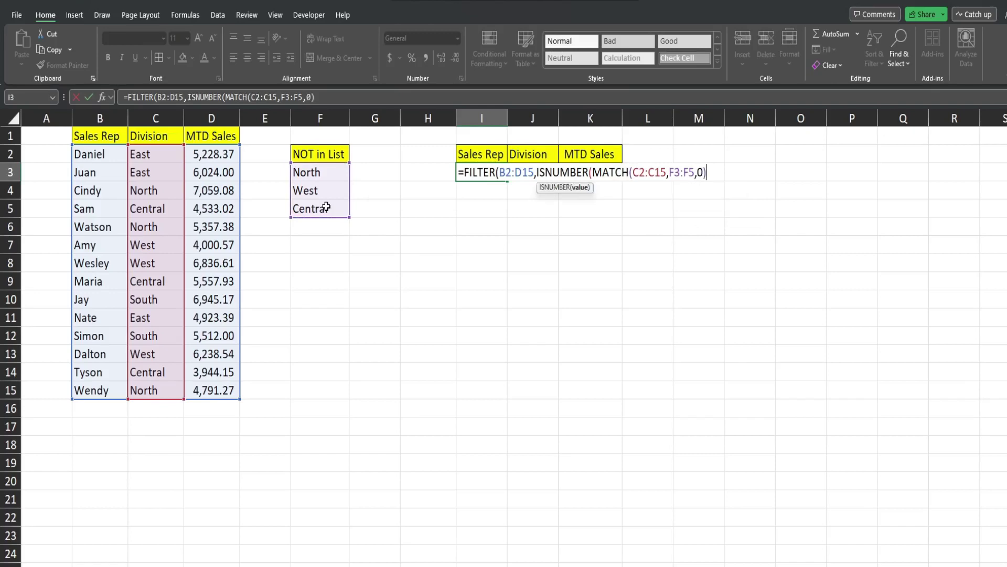
type(")")
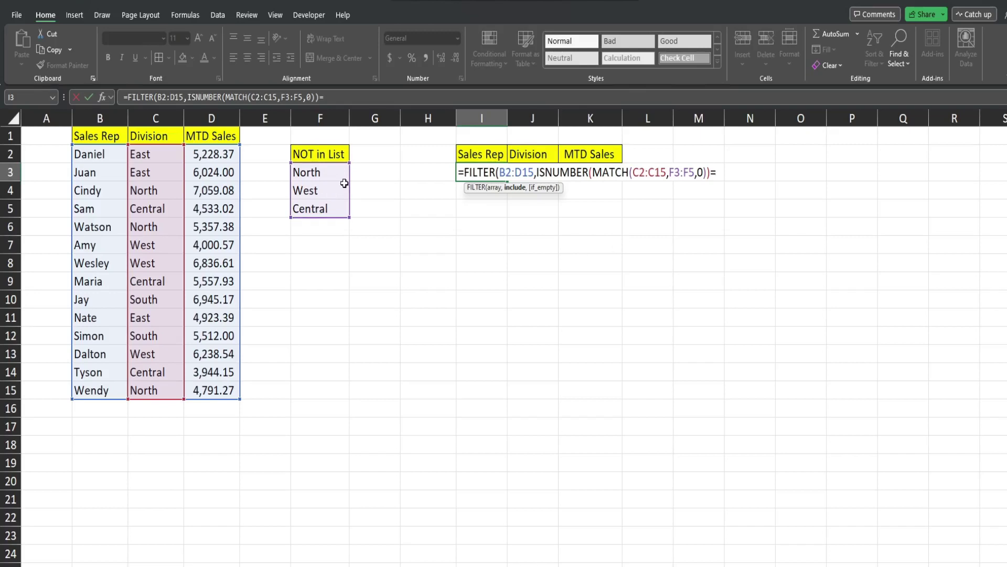
type("=F")
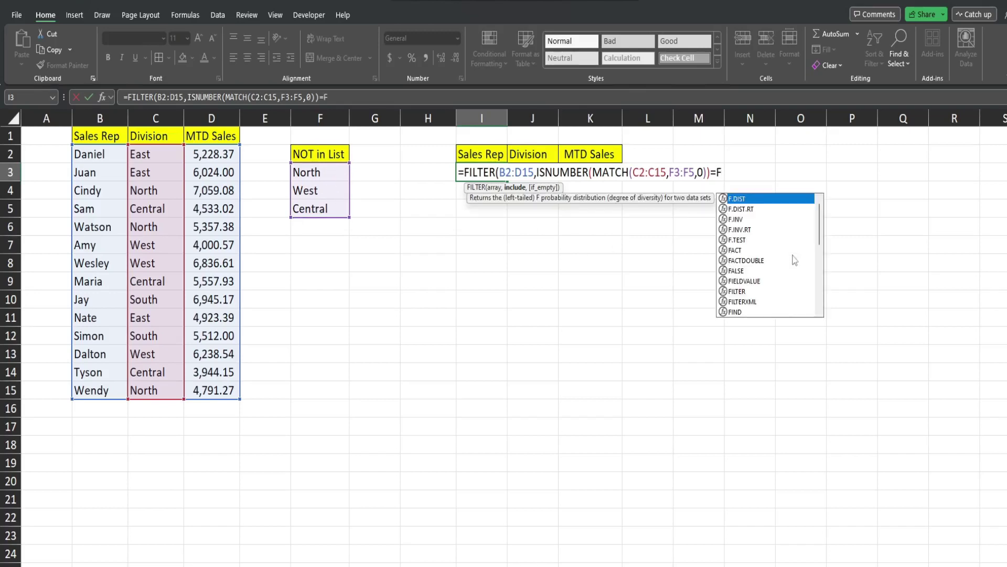
type("alse")
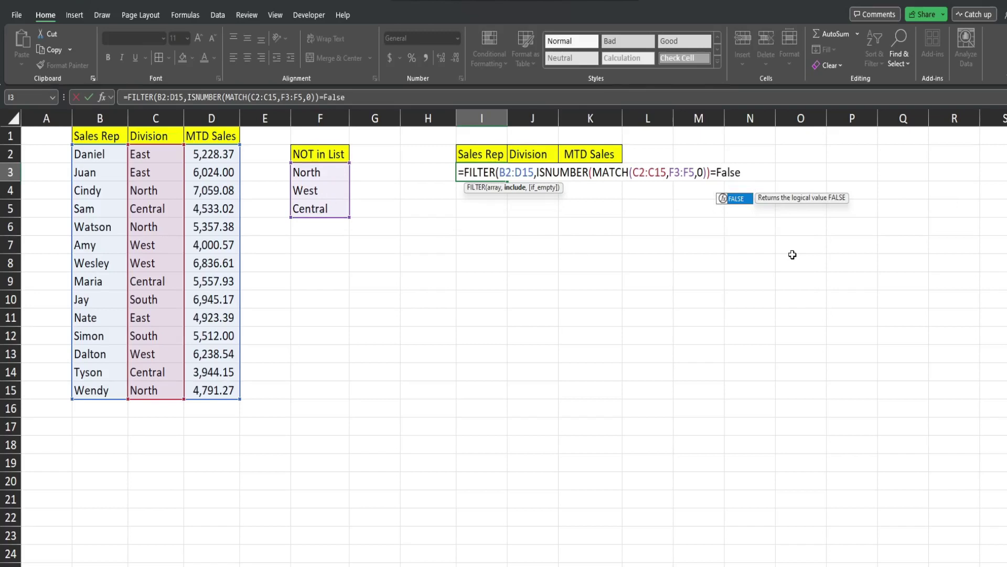
key("Return")
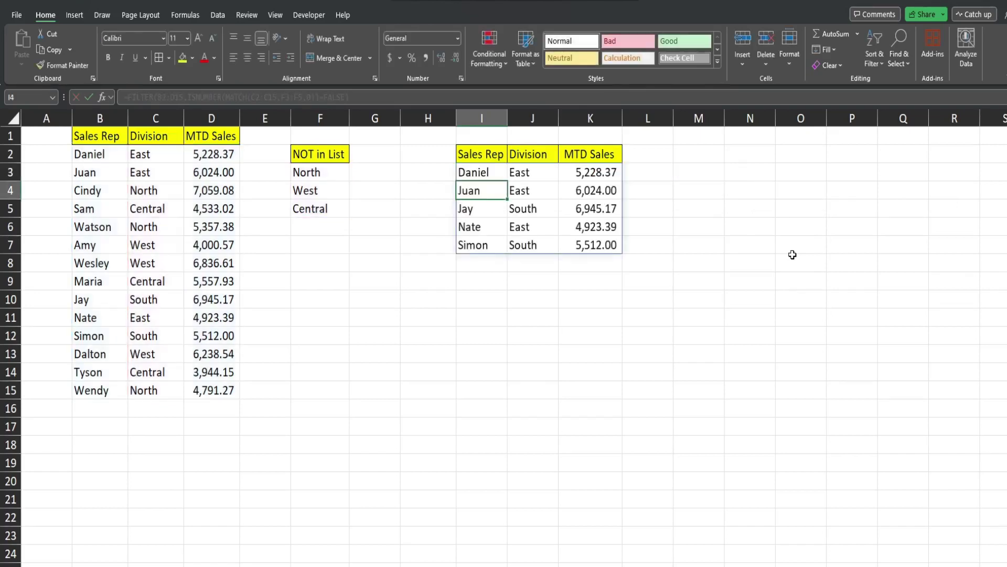
Step: Compare the spilled divisions with the exclusion list, then select MATCH(C2:C15,F3:F5,0) inside I3's formula
left_click(551, 266)
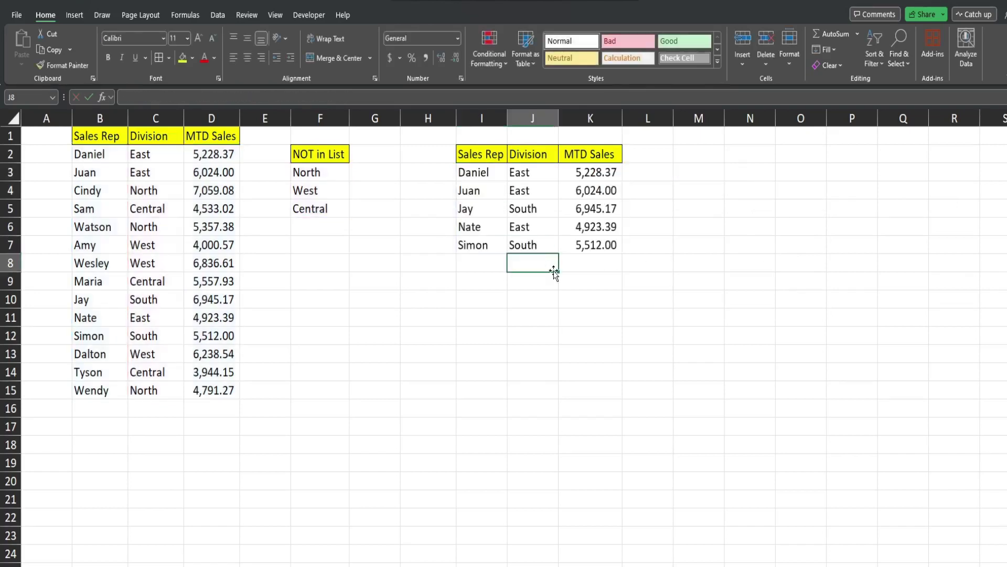
left_click_drag(533, 172, 534, 245)
left_click_drag(321, 169, 331, 204)
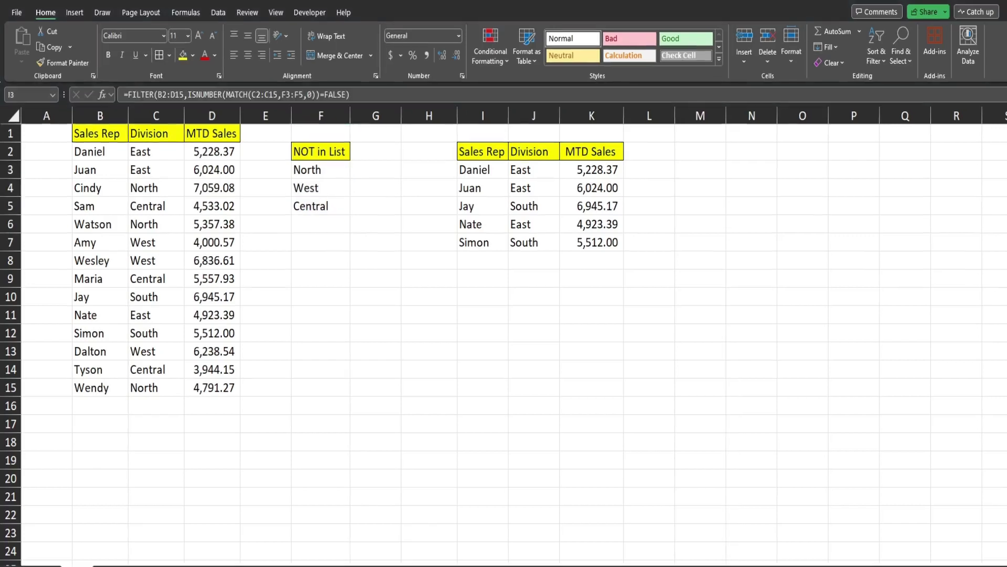
double_click(475, 179)
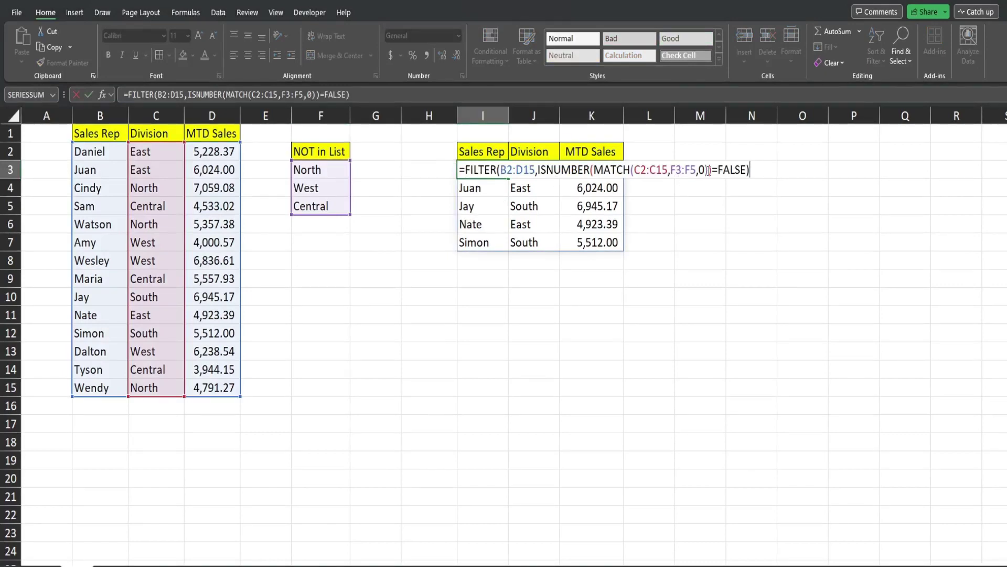
left_click_drag(709, 170, 593, 170)
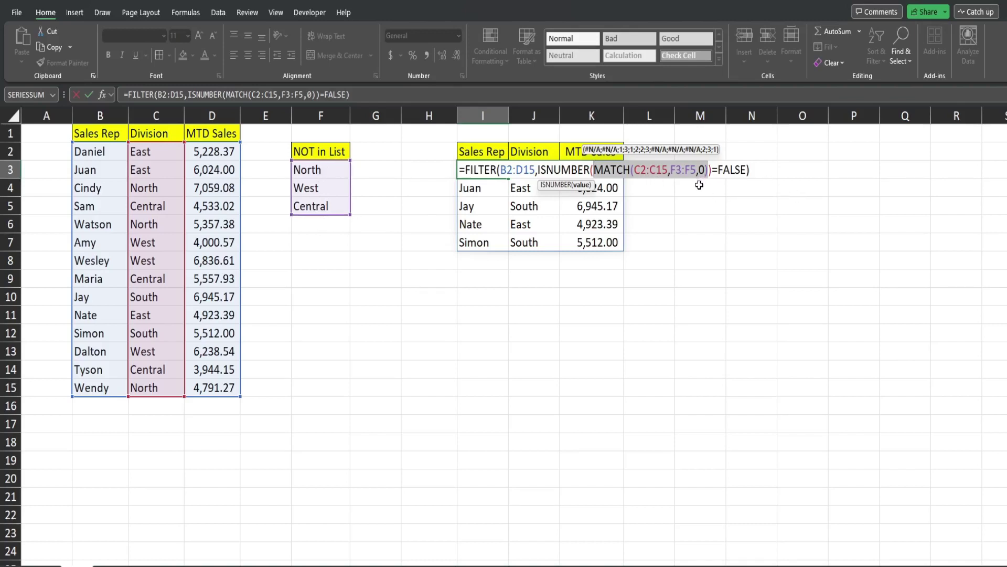
Step: Evaluate MATCH with F9, inspect the match positions 1 and 3, then cancel with Esc
key("F9")
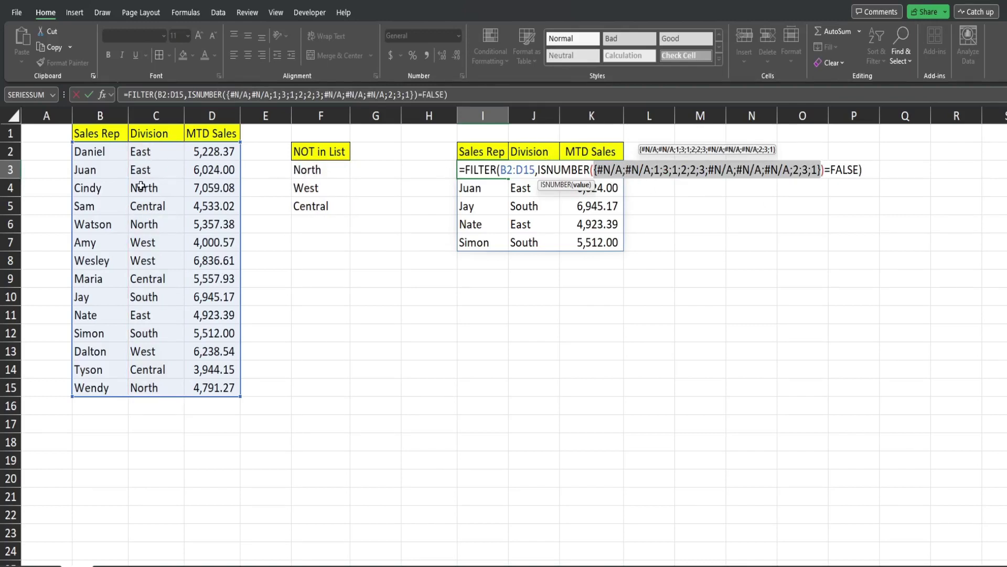
left_click(659, 170)
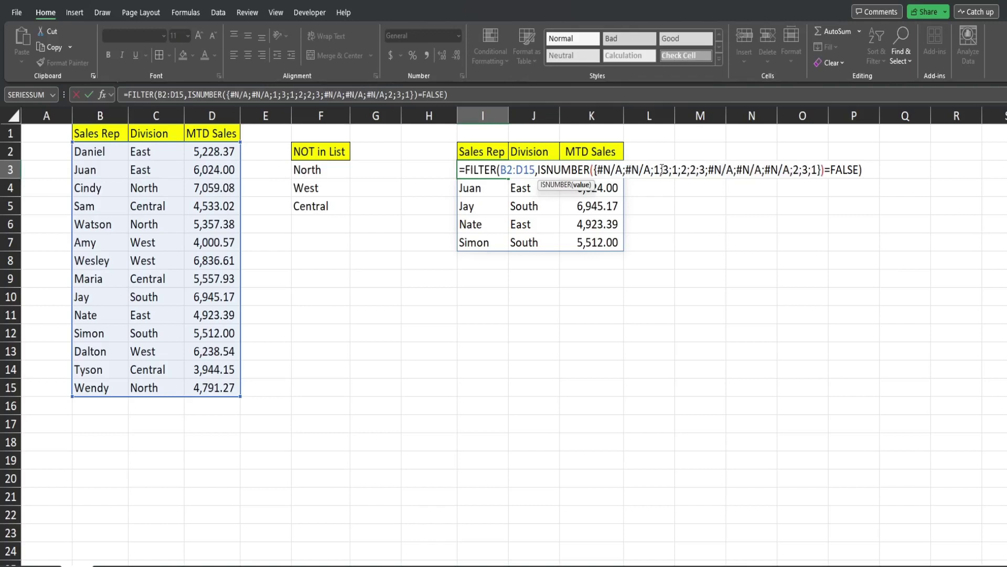
double_click(657, 169)
left_click(668, 171)
double_click(665, 169)
left_click_drag(597, 169, 823, 180)
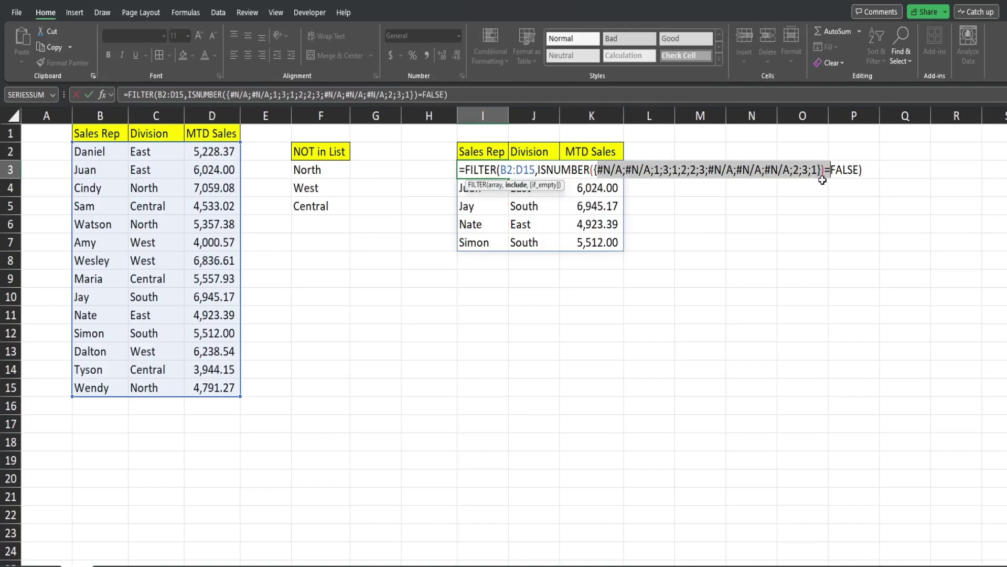
key("Escape")
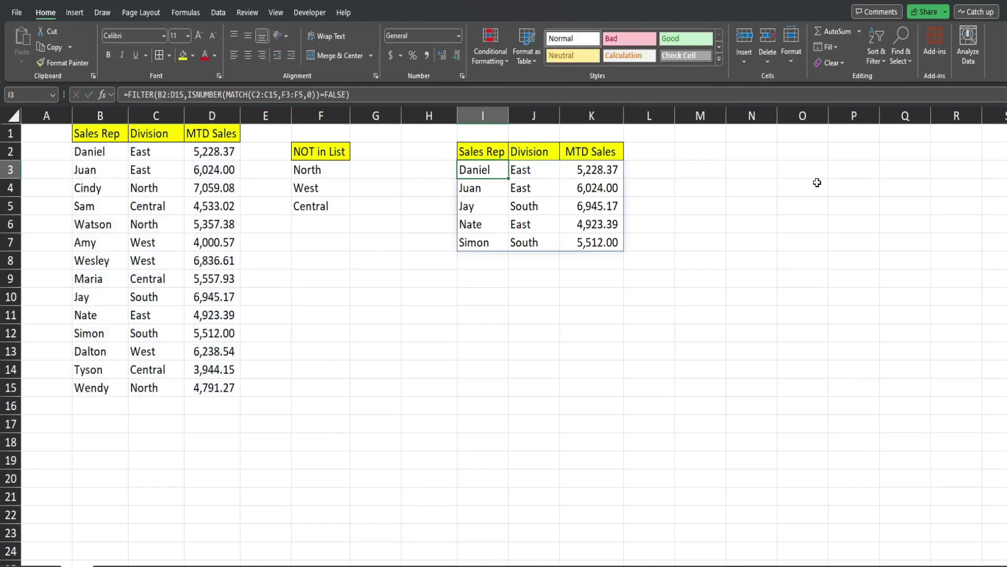
Step: Evaluate ISNUMBER(MATCH(C2:C15,F3:F5,0)) in I3 with F9 to show its TRUE/FALSE array
key("F2")
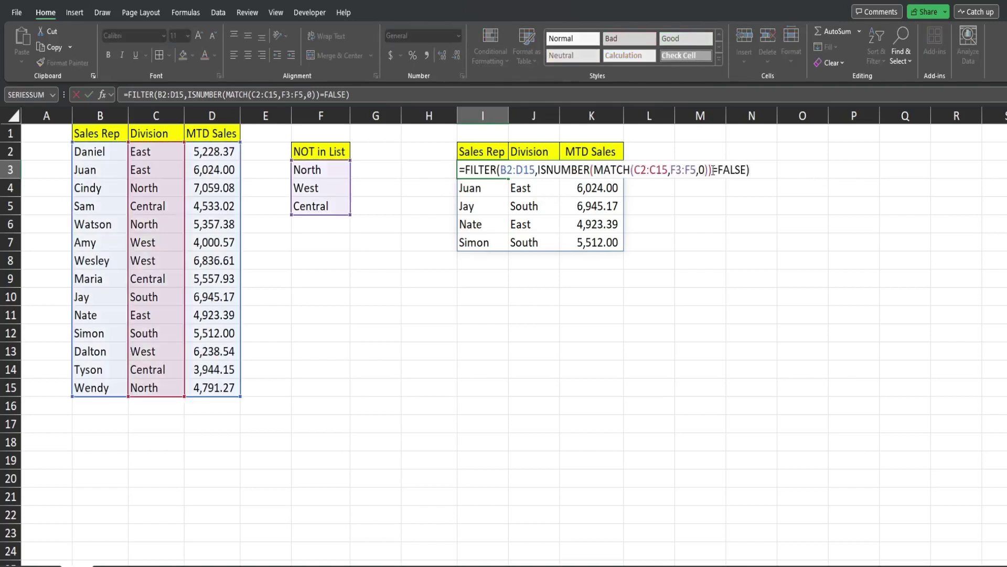
left_click_drag(711, 170, 538, 170)
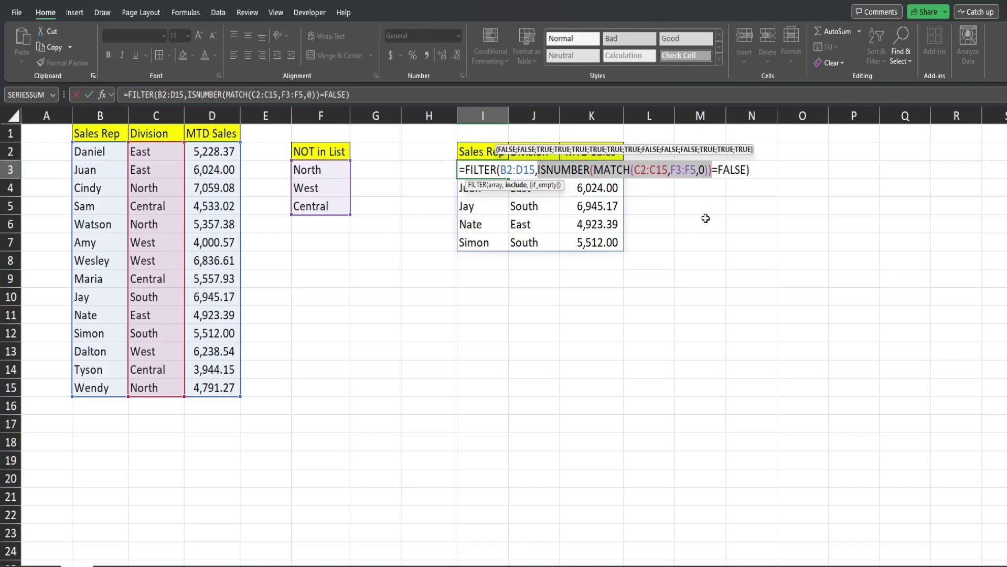
key("F9")
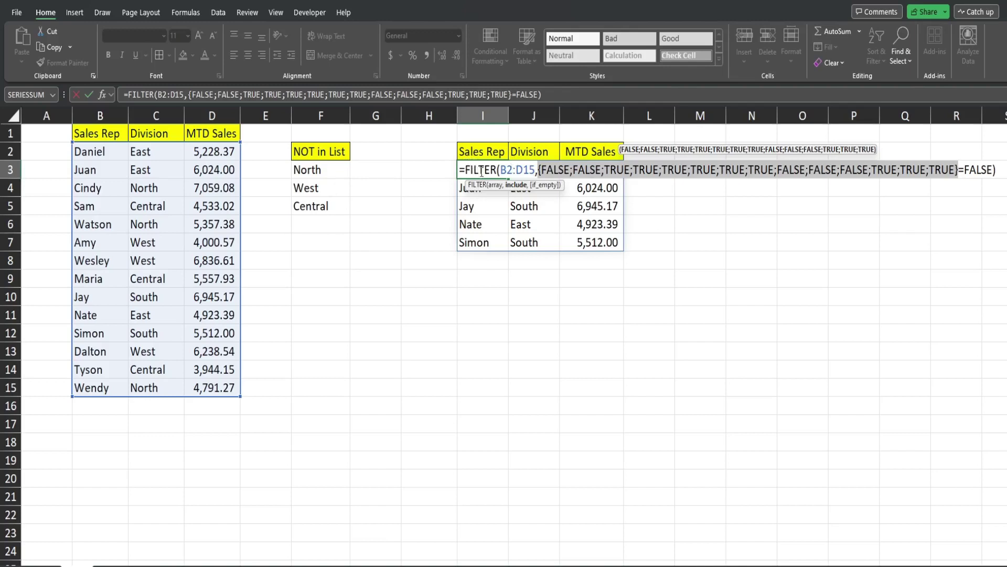
left_click(979, 170)
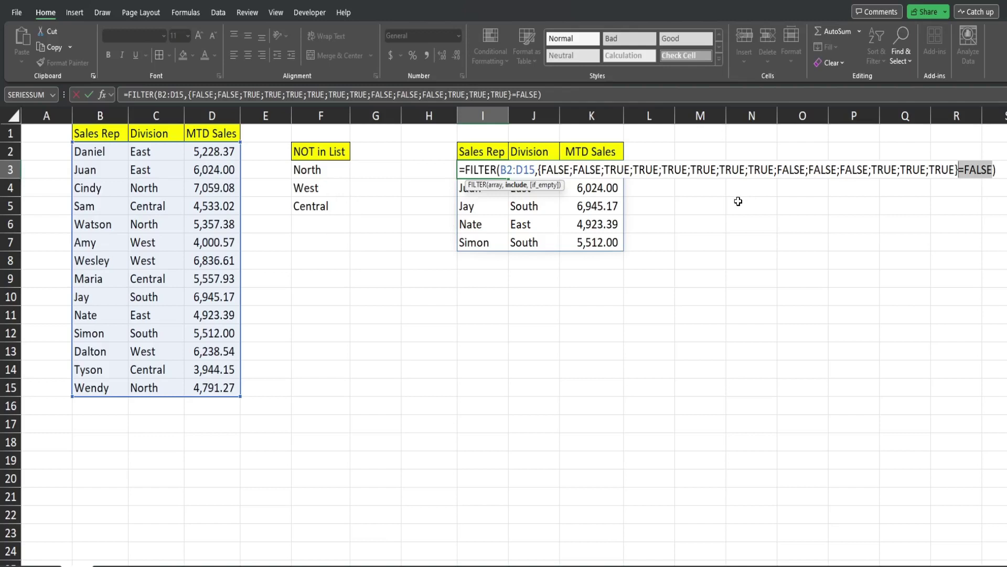
Step: Delete =FALSE from the I3 formula so it spills the nine North, West and Central reps
key("Escape")
key("F2")
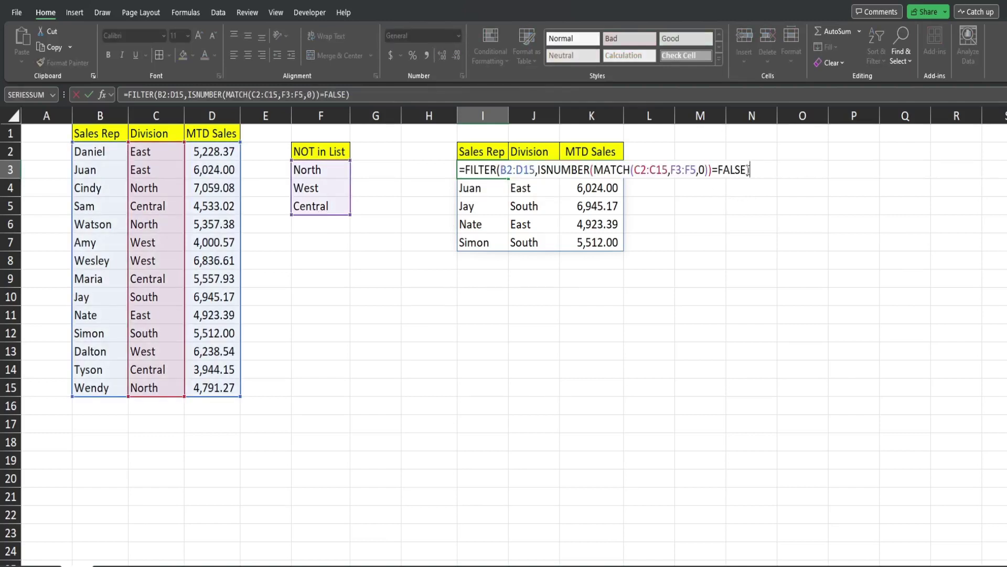
left_click_drag(746, 167, 713, 169)
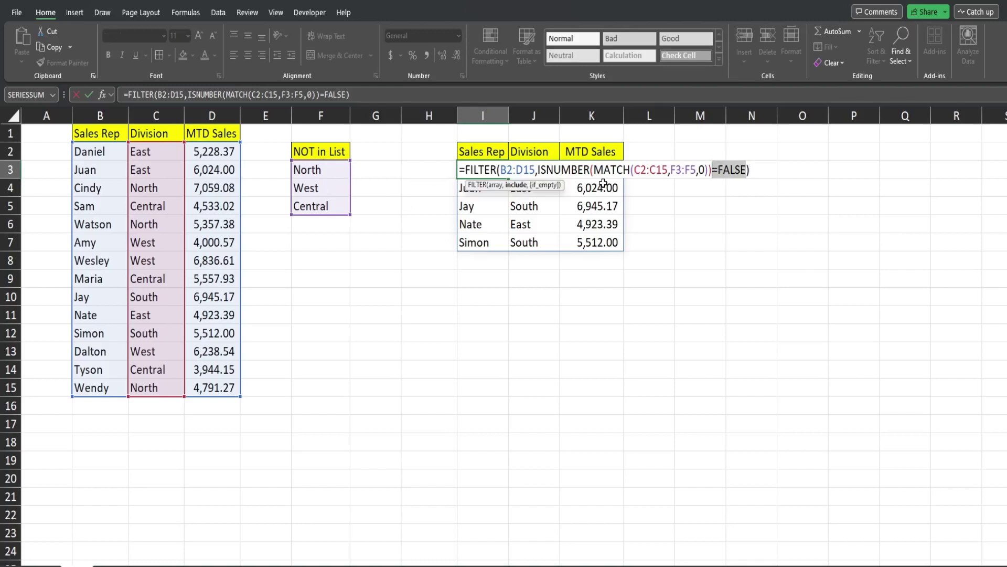
key("BackSpace")
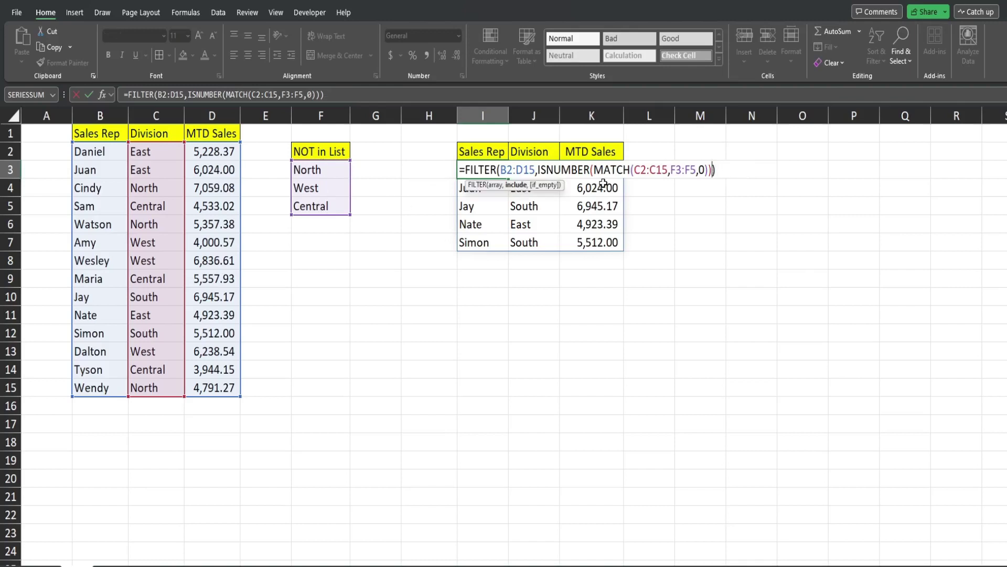
key("Return")
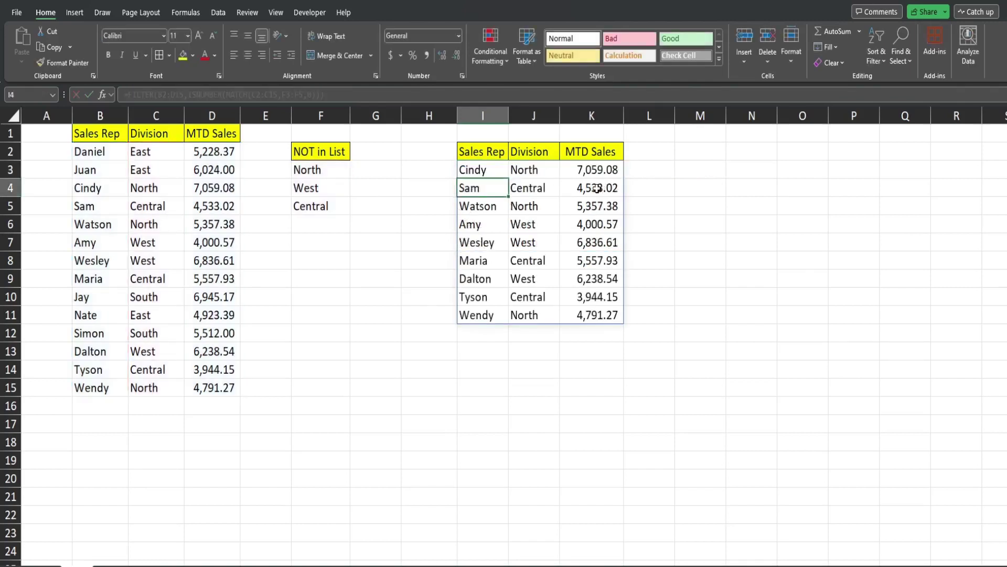
left_click(485, 172)
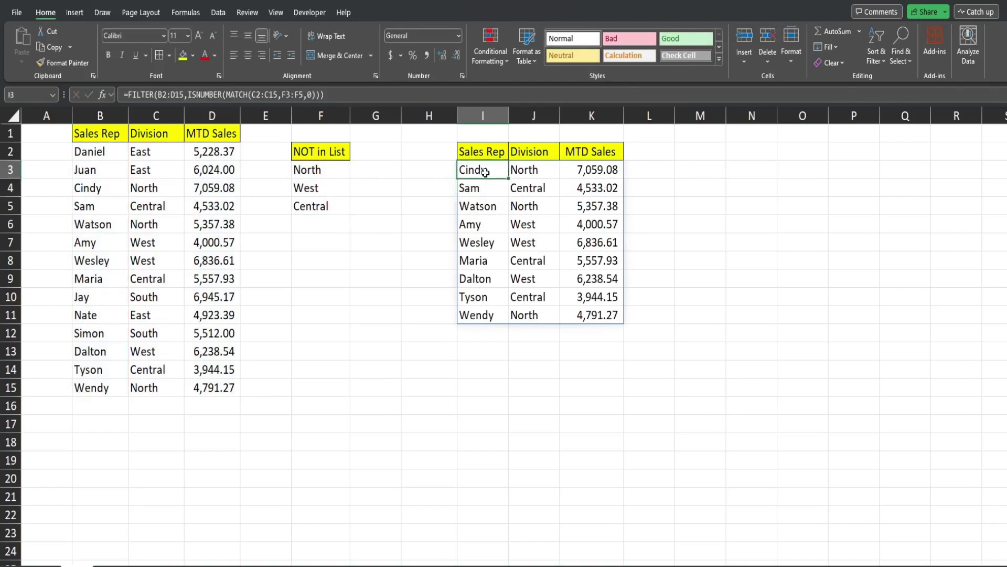